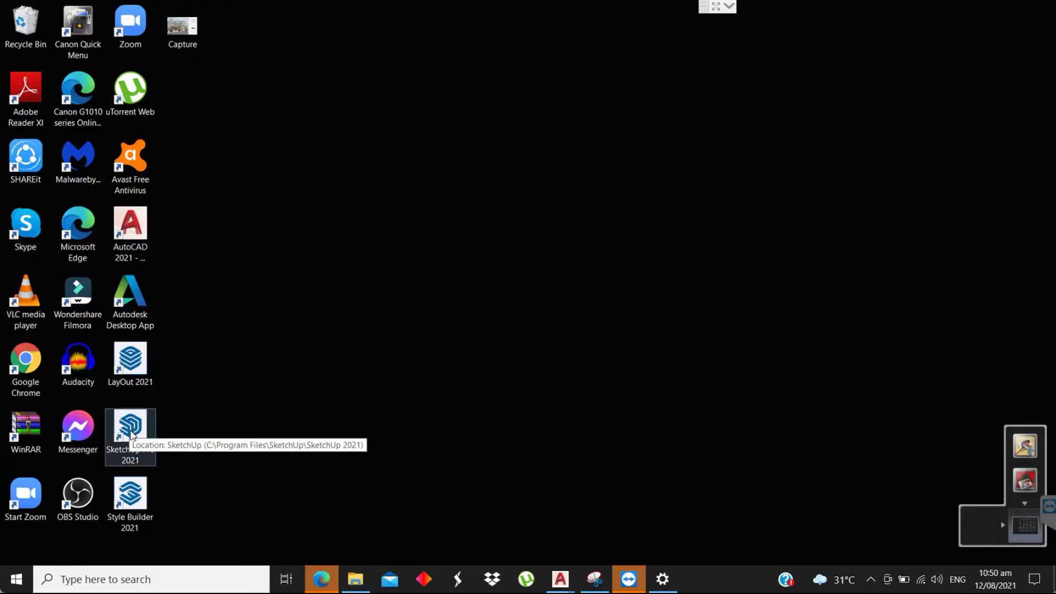
Step: Run the SketchUp shortcut as administrator and dismiss the resulting entry point error
right_click(130, 435)
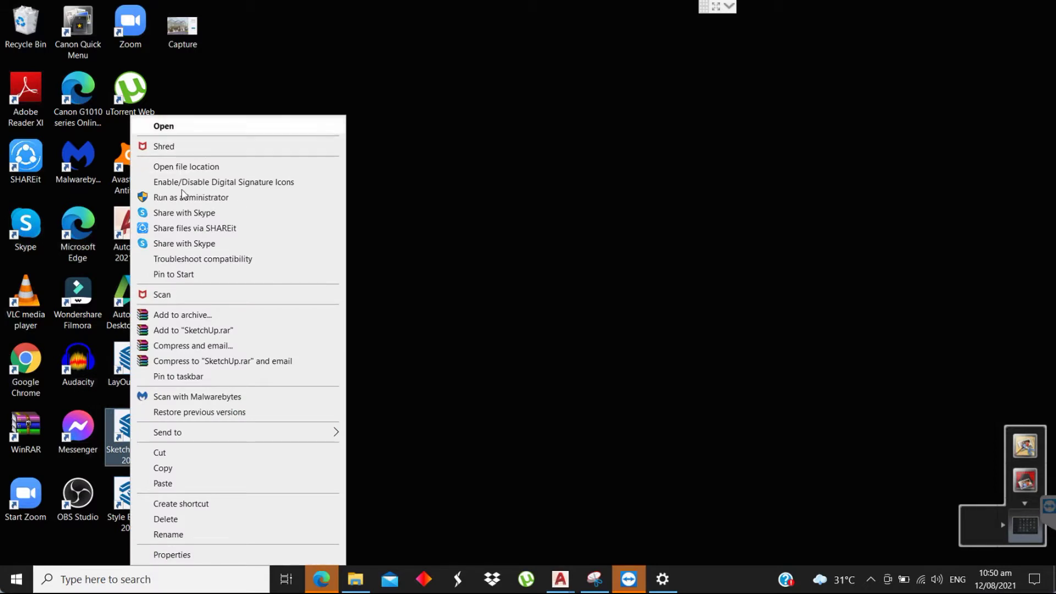
click(183, 199)
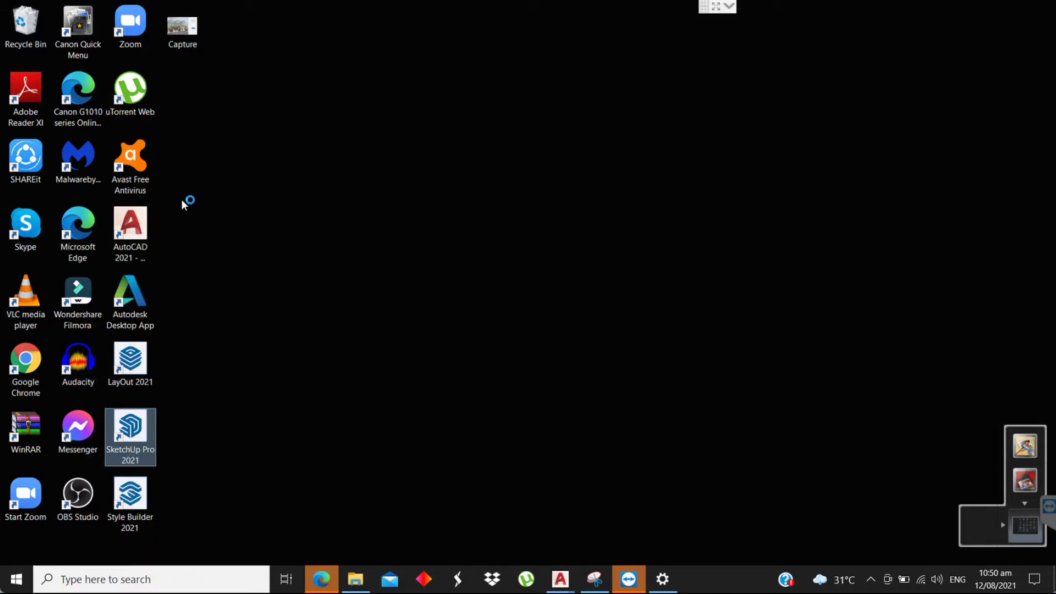
click(464, 388)
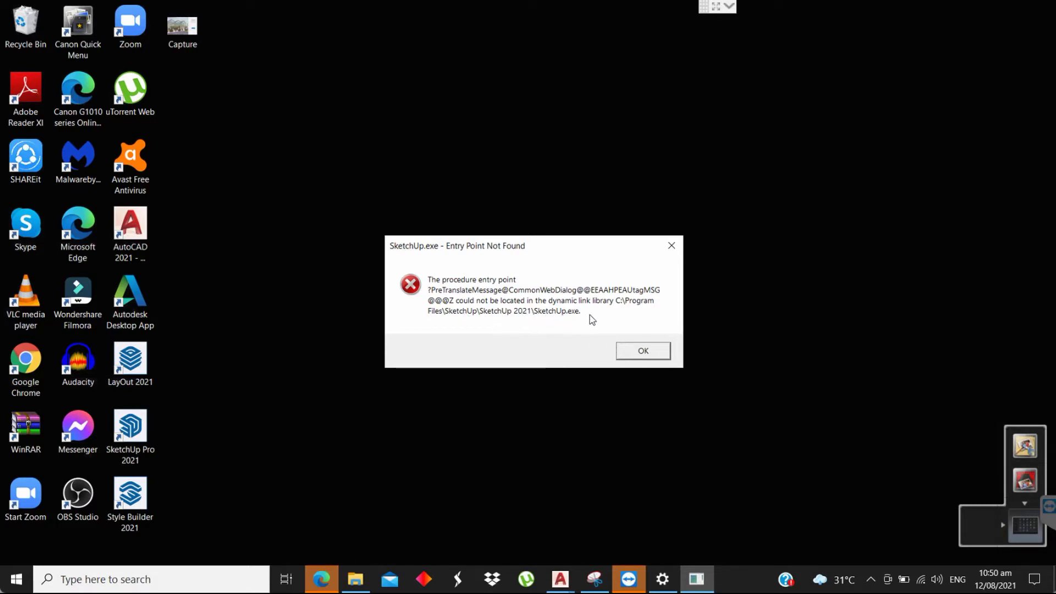
click(631, 352)
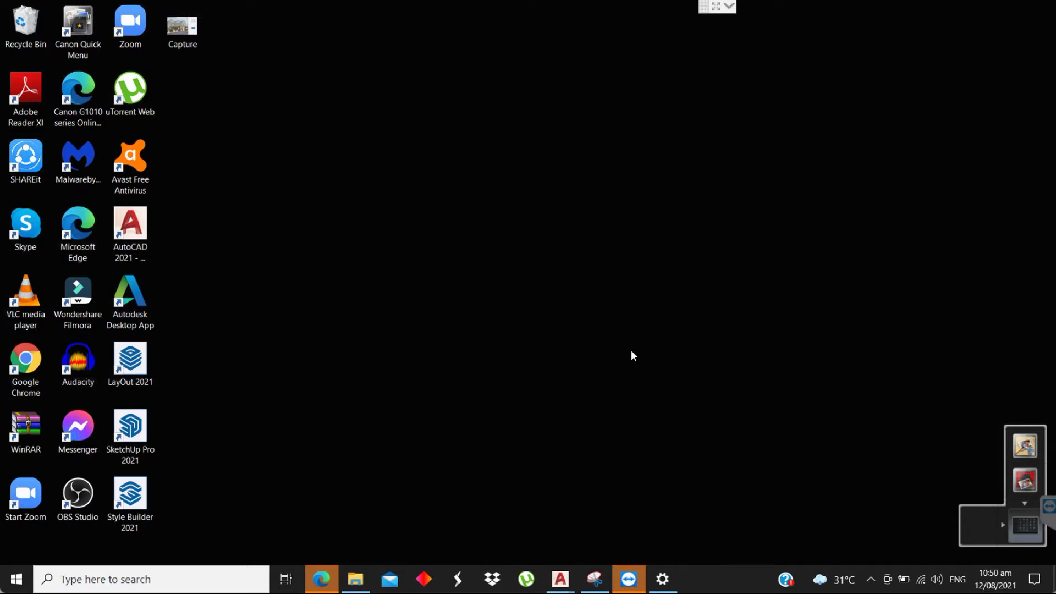
Step: Open the SketchUp 2021 install folder, launch SketchUp.exe directly, and dismiss the same error
right_click(142, 430)
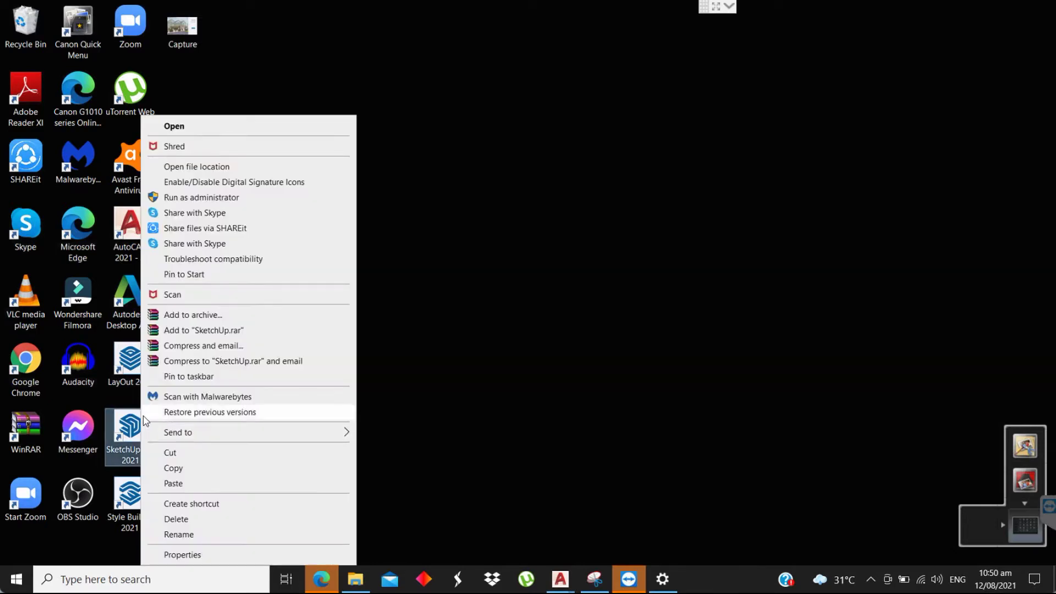
click(207, 167)
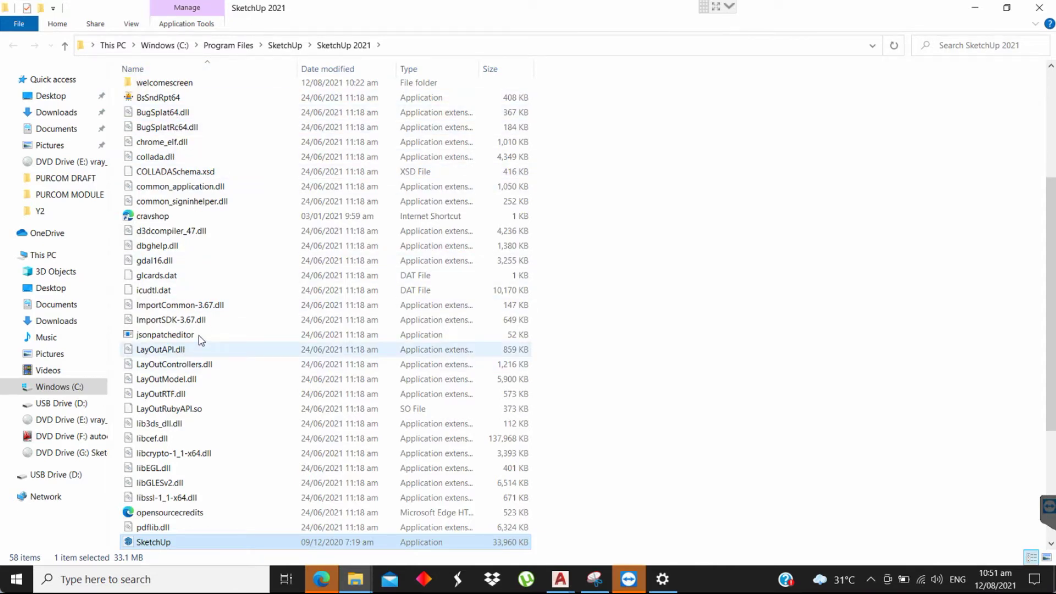
scroll(196, 223, up, 5)
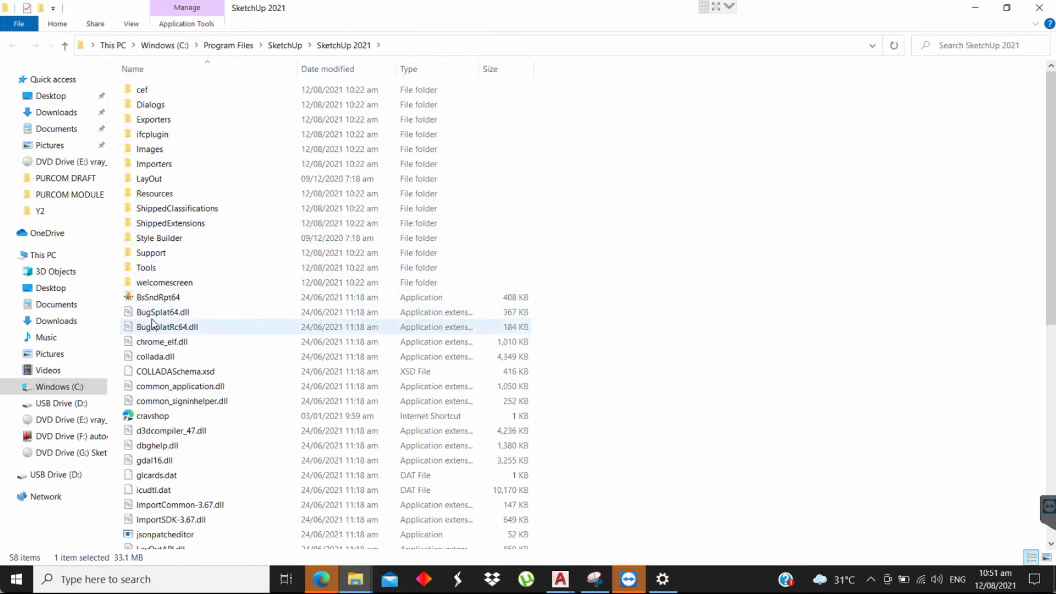
scroll(154, 324, down, 9)
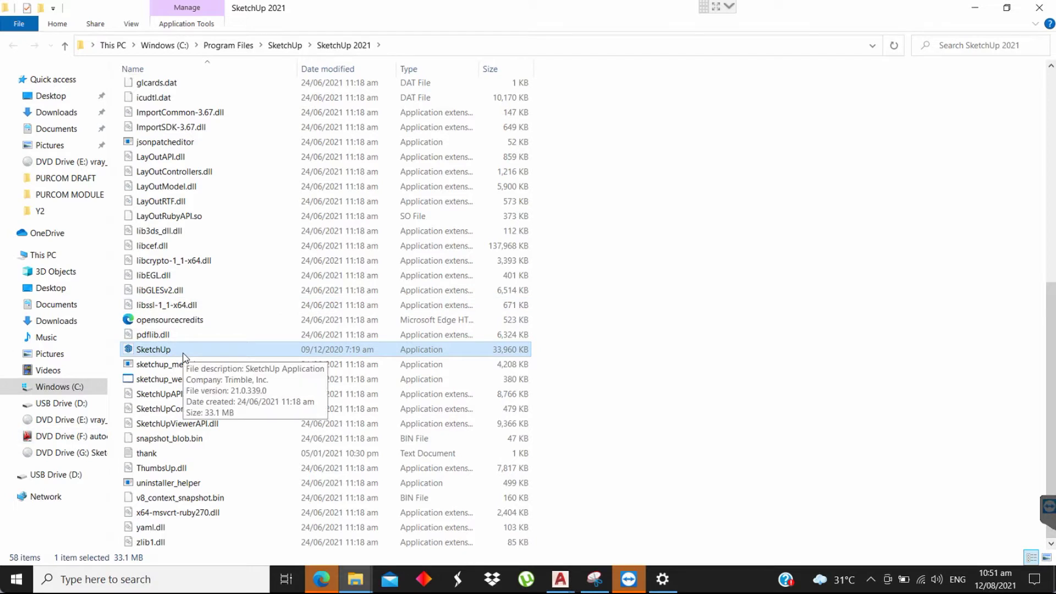
double_click(183, 356)
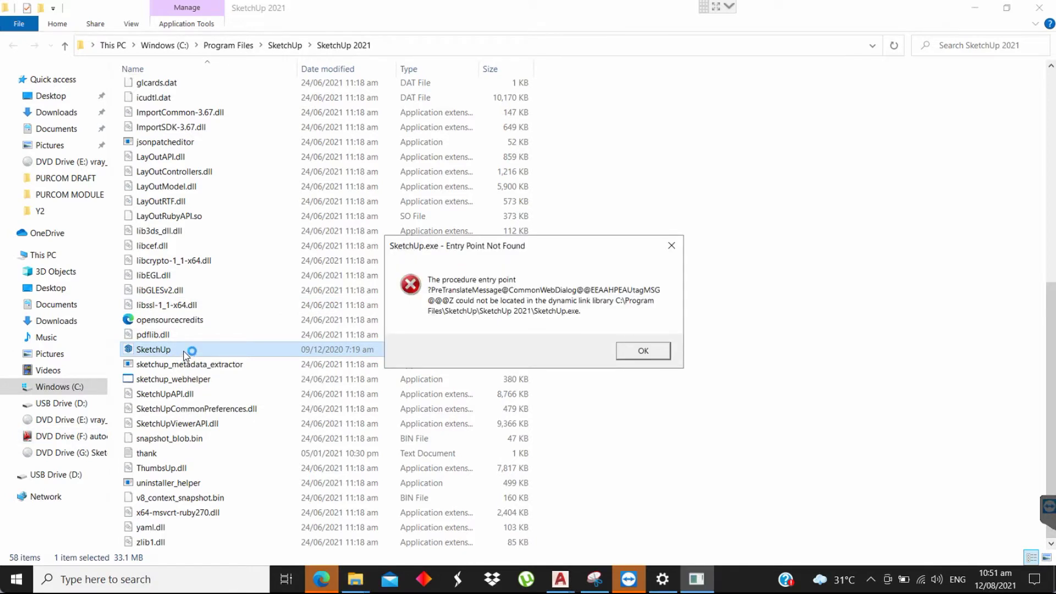
click(643, 351)
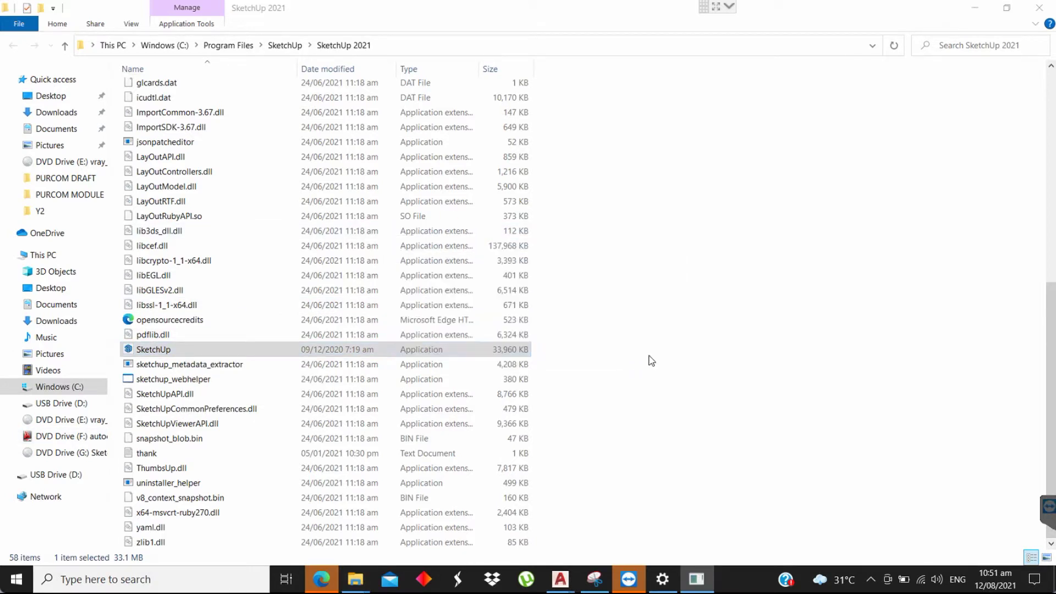
Step: Open Control Panel's Uninstall a program list and select SketchUp Pro 2021
click(126, 581)
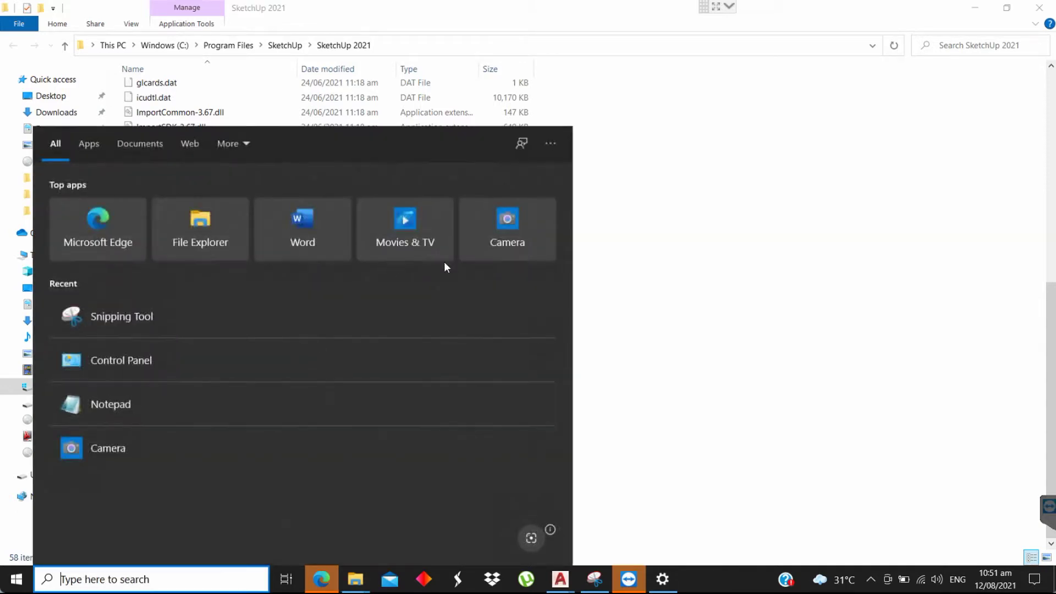
text(control)
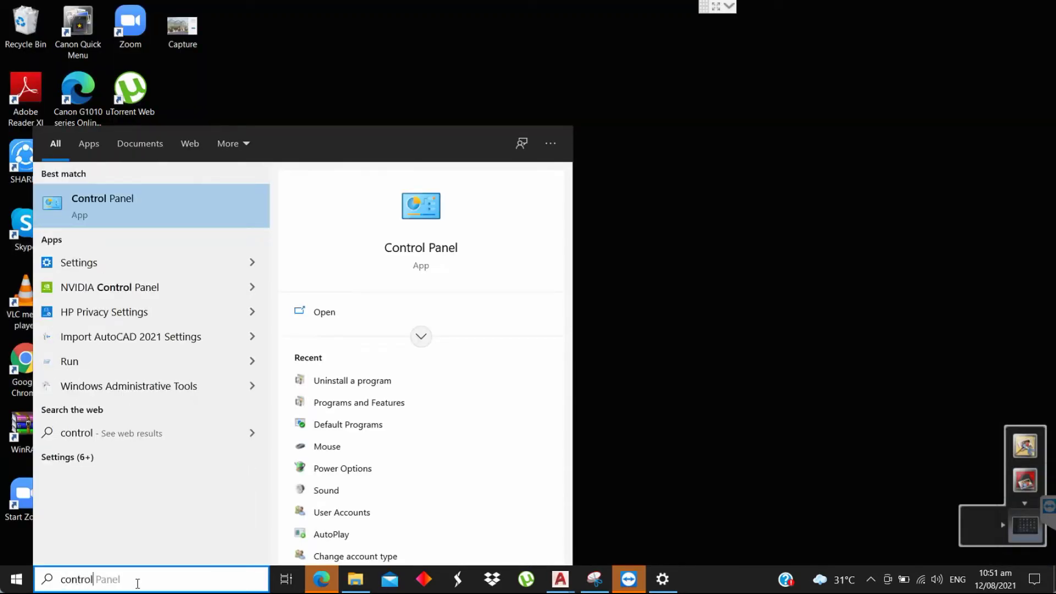
click(331, 382)
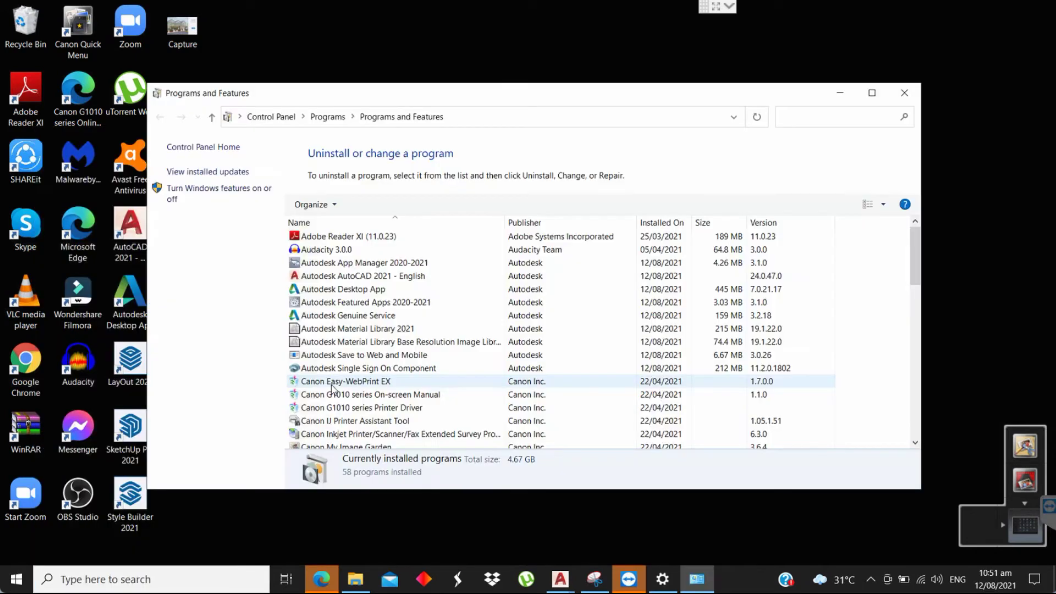
scroll(383, 345, down, 2)
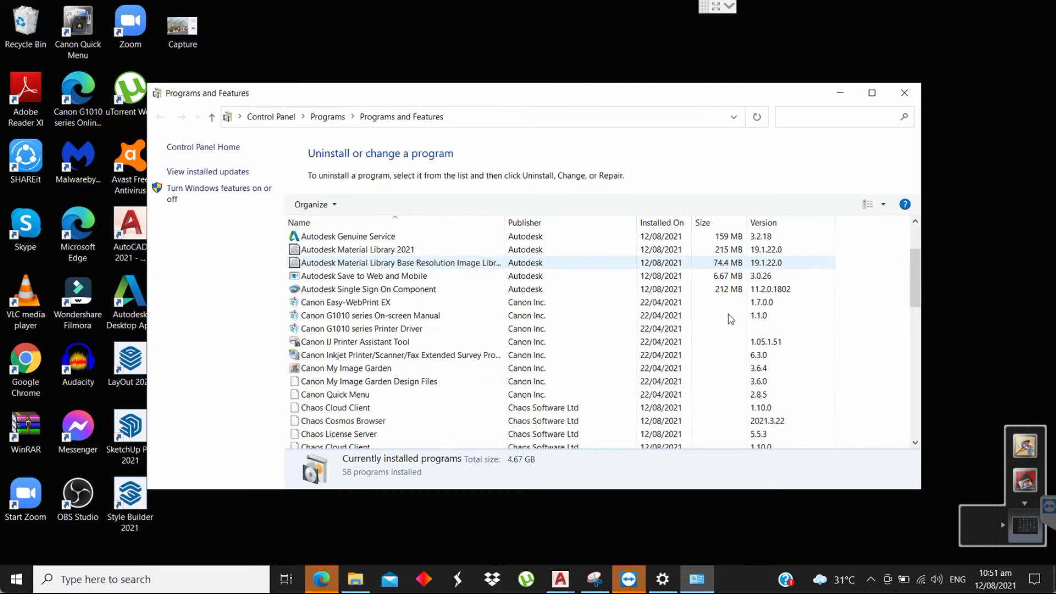
scroll(350, 376, down, 6)
scroll(350, 377, down, 6)
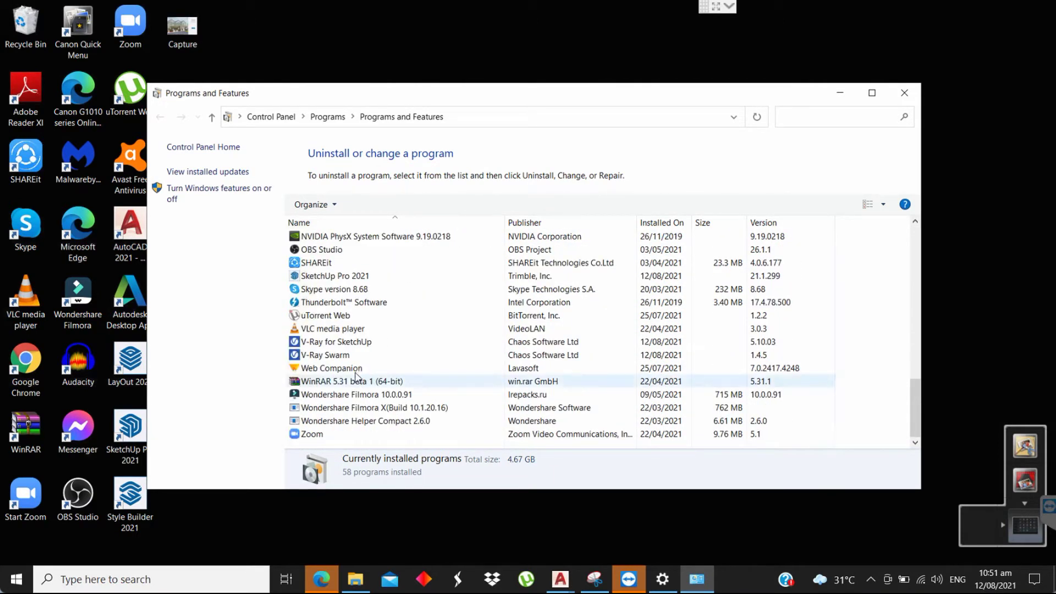
scroll(358, 368, up, 1)
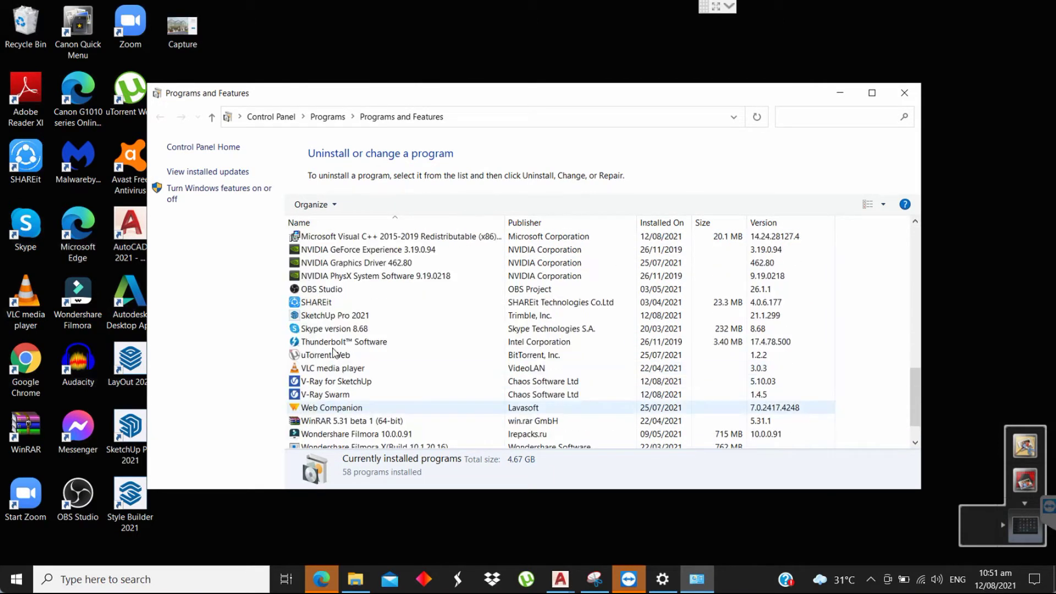
click(333, 319)
Step: Uninstall SketchUp Pro 2021 with English (United States) kept, then close the programs list
right_click(333, 321)
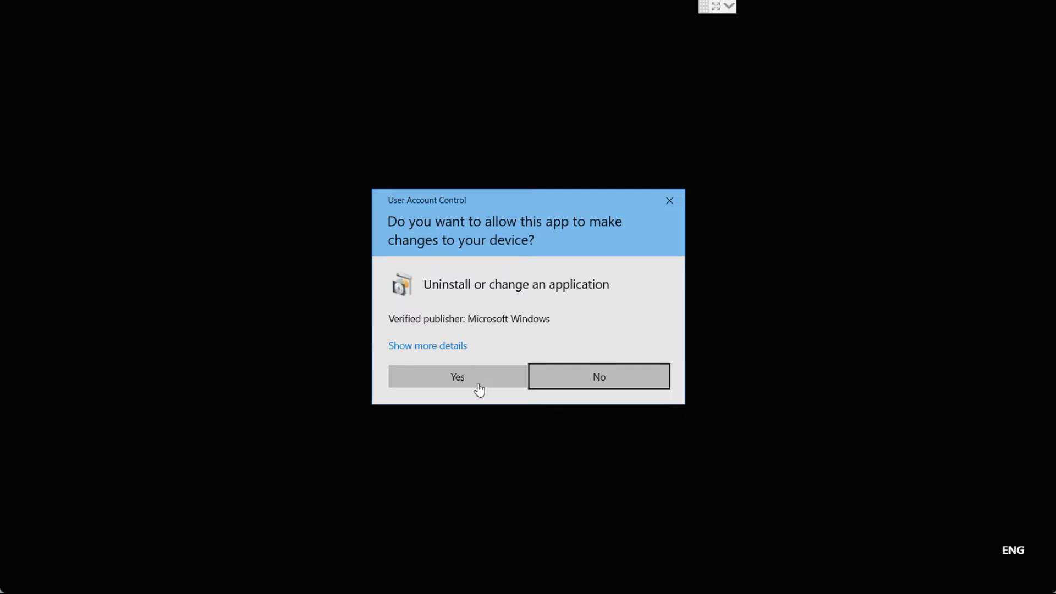
click(478, 384)
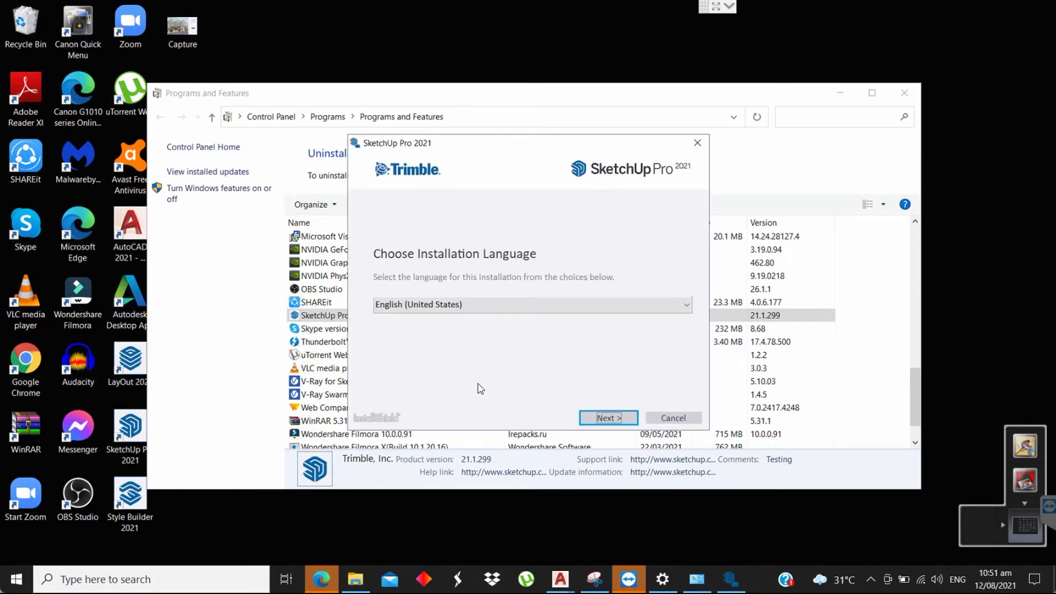
click(609, 417)
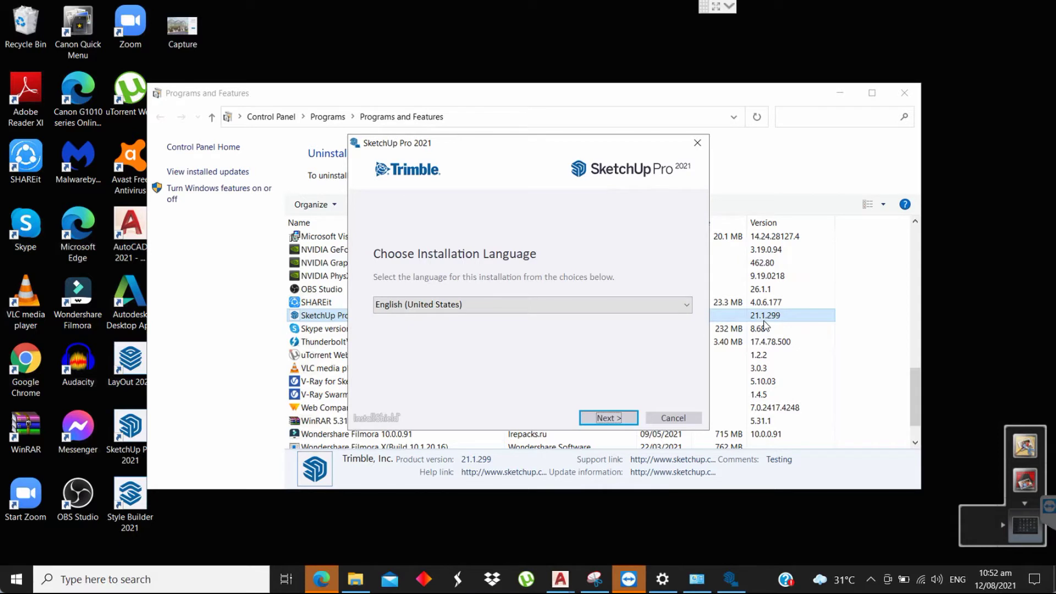
click(613, 419)
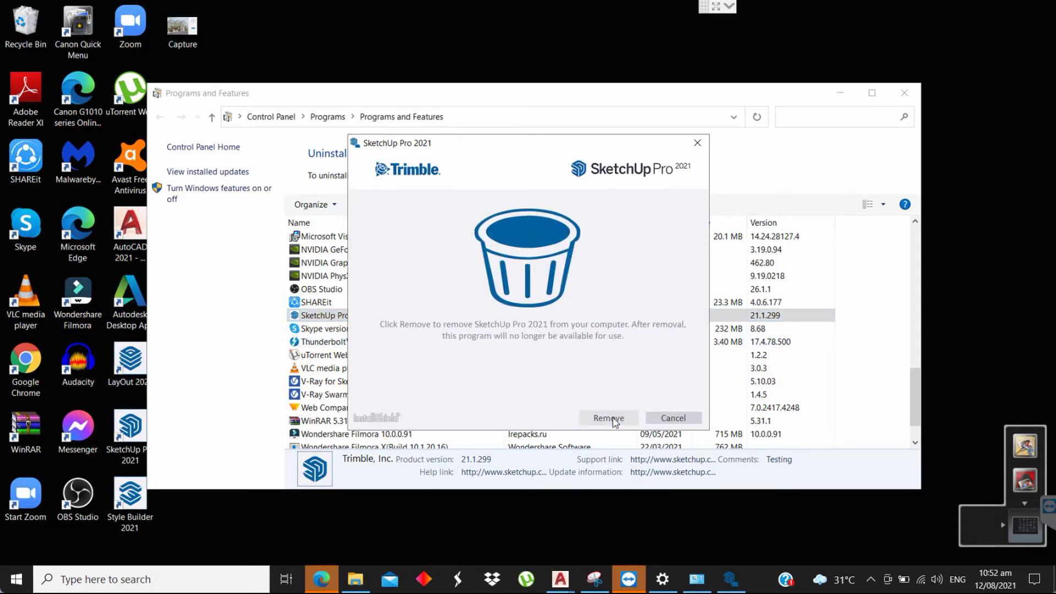
click(608, 418)
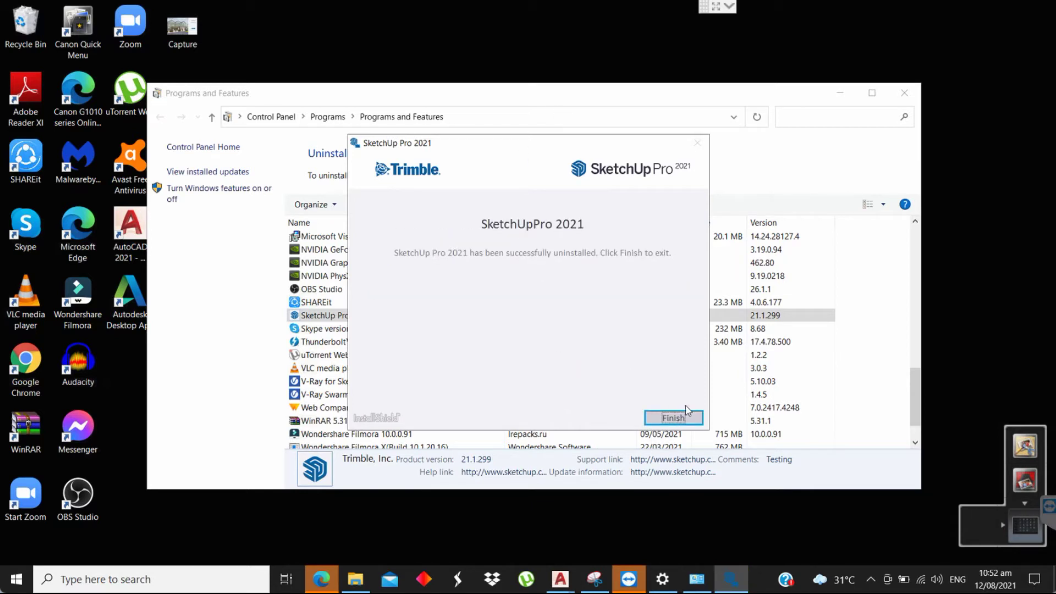
click(672, 423)
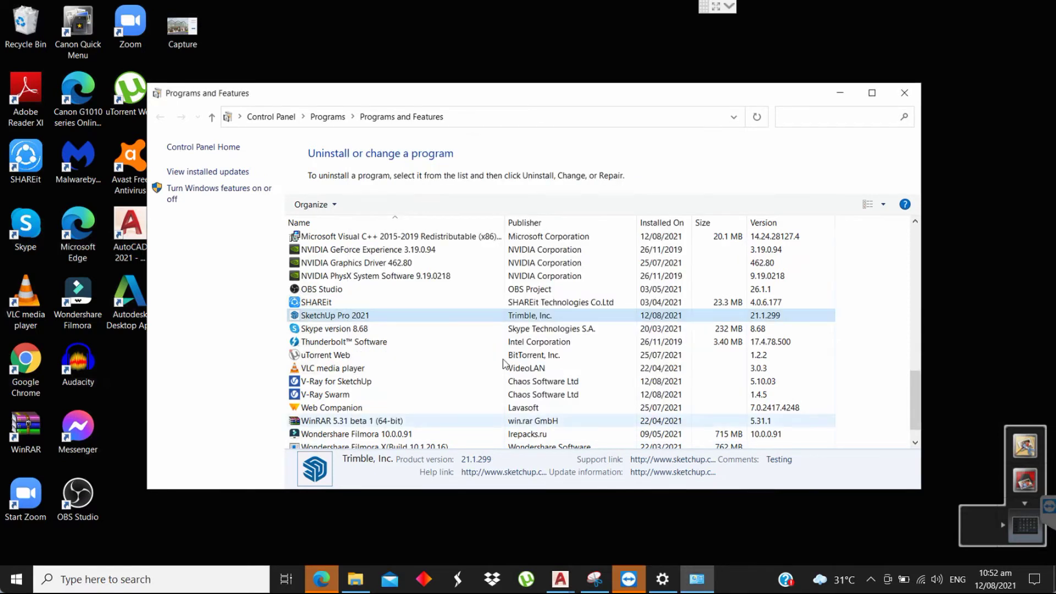
click(904, 98)
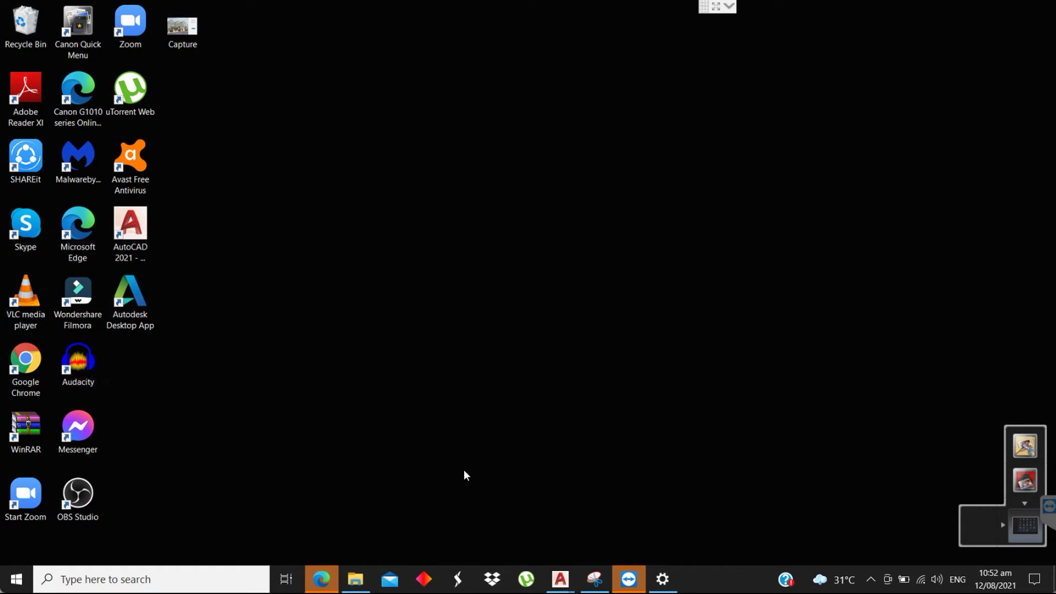
Step: Delete the SketchUp folder from C:\Program Files and return to the Windows (C:) drive
click(353, 586)
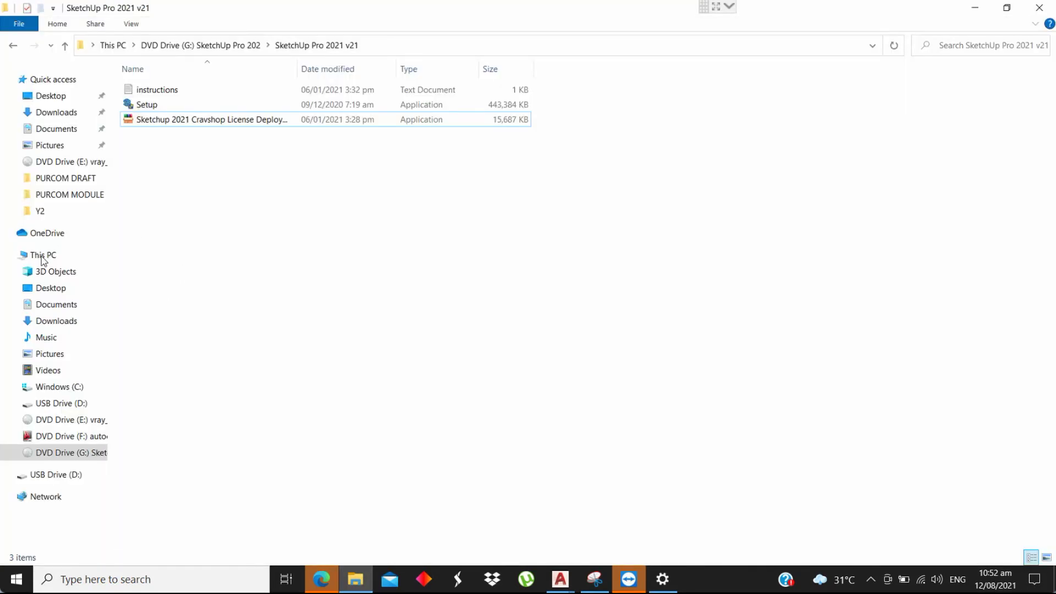
click(43, 258)
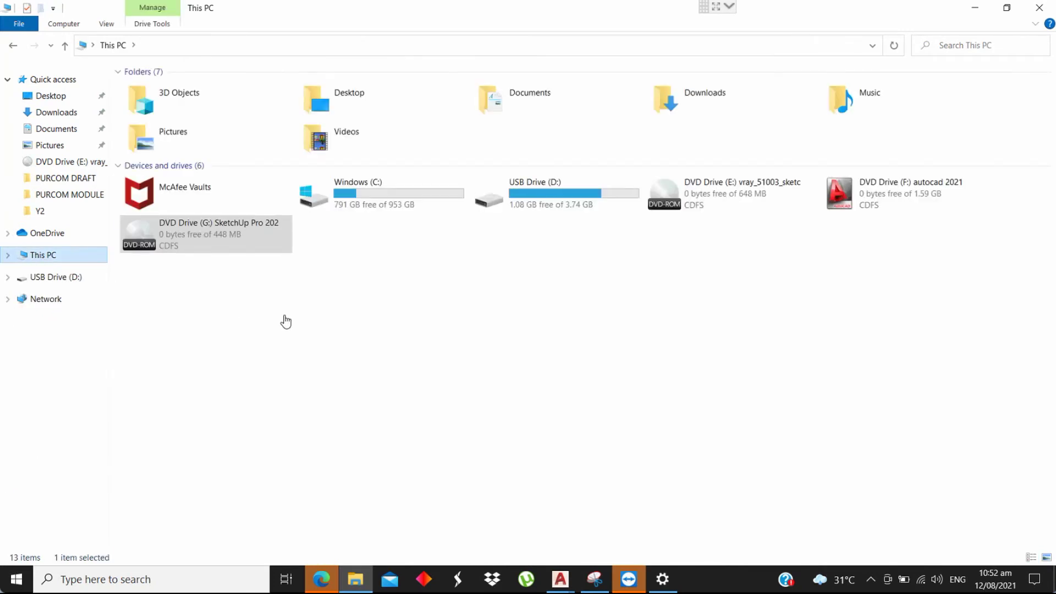
click(374, 199)
double_click(374, 199)
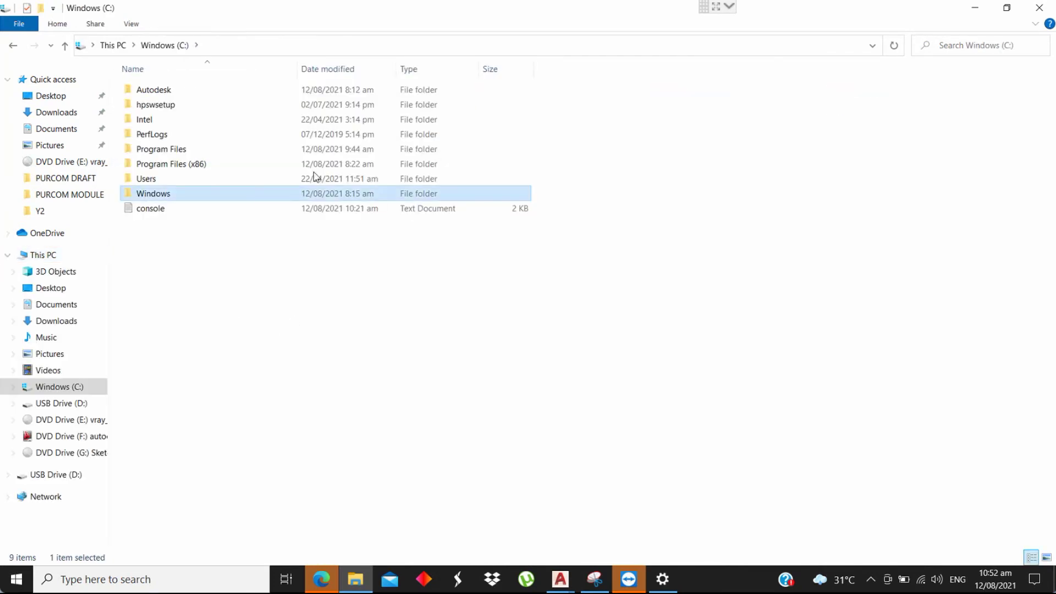
double_click(199, 151)
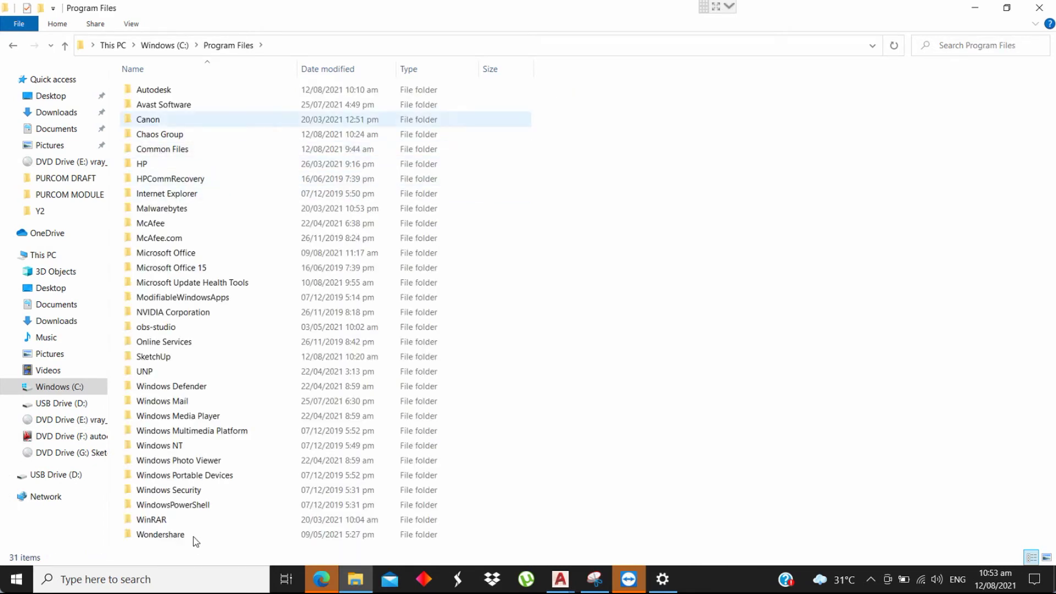
right_click(175, 359)
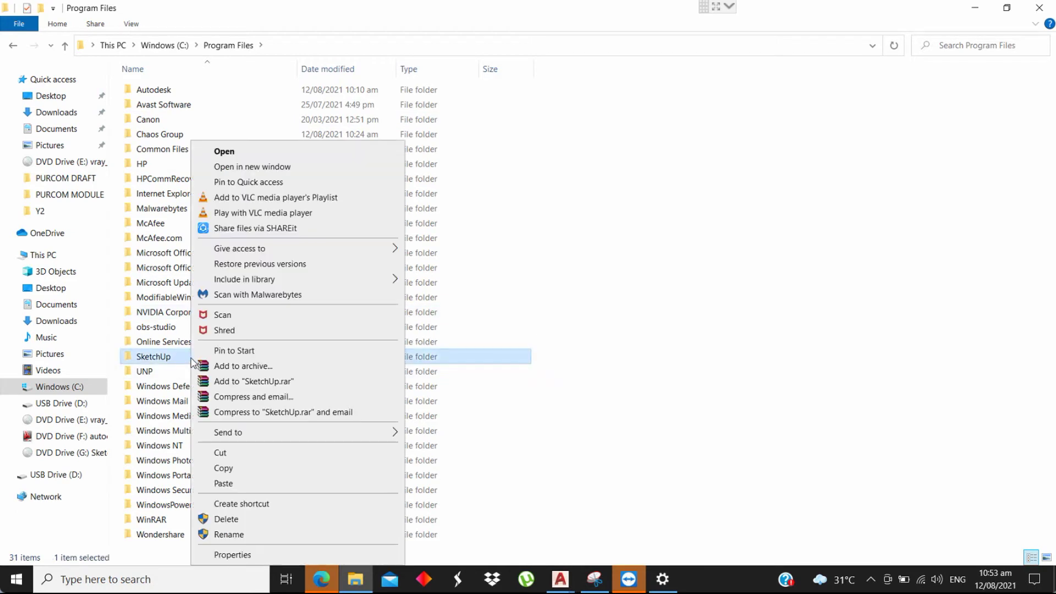
click(227, 520)
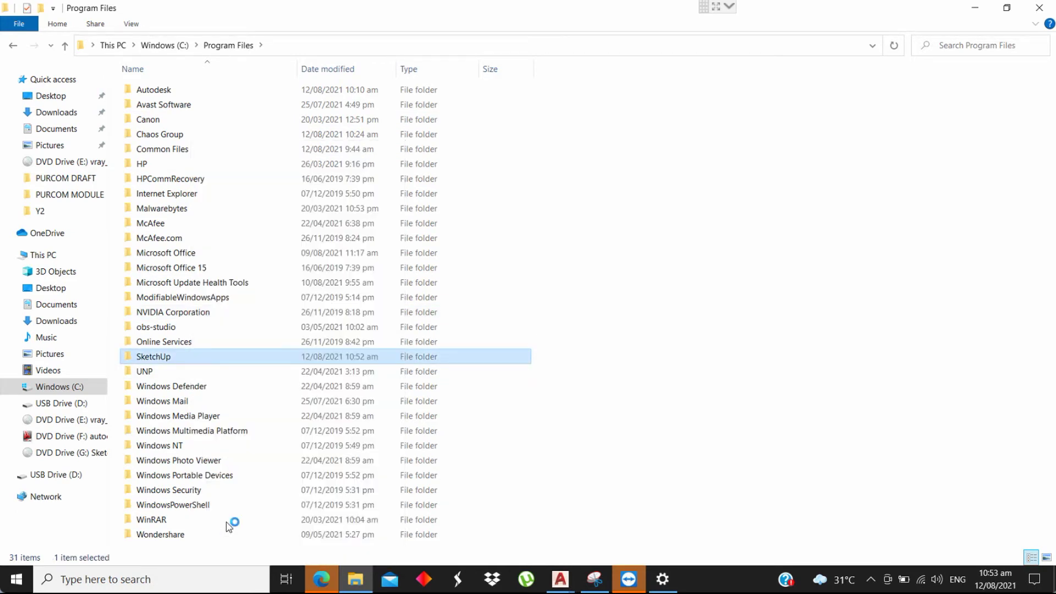
click(64, 47)
Step: Open the user profile under C:\Users and turn on Hidden items
click(163, 166)
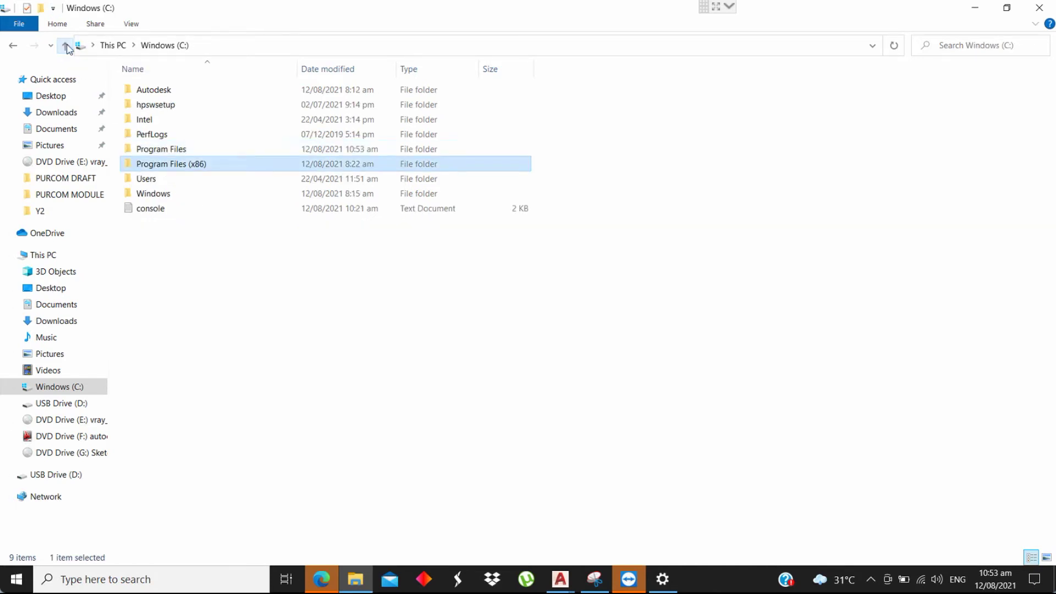
double_click(146, 181)
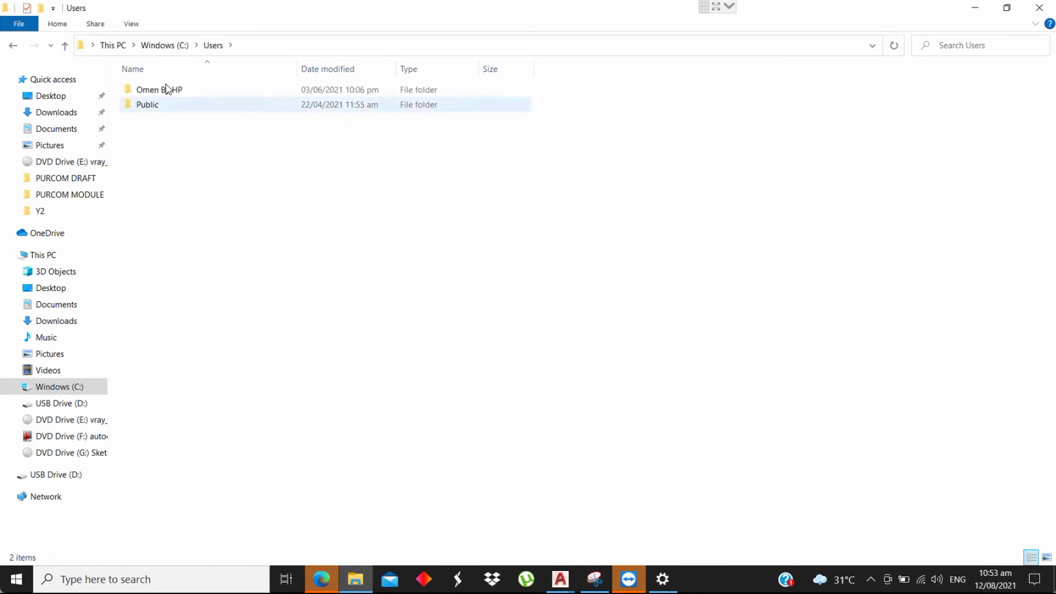
double_click(168, 90)
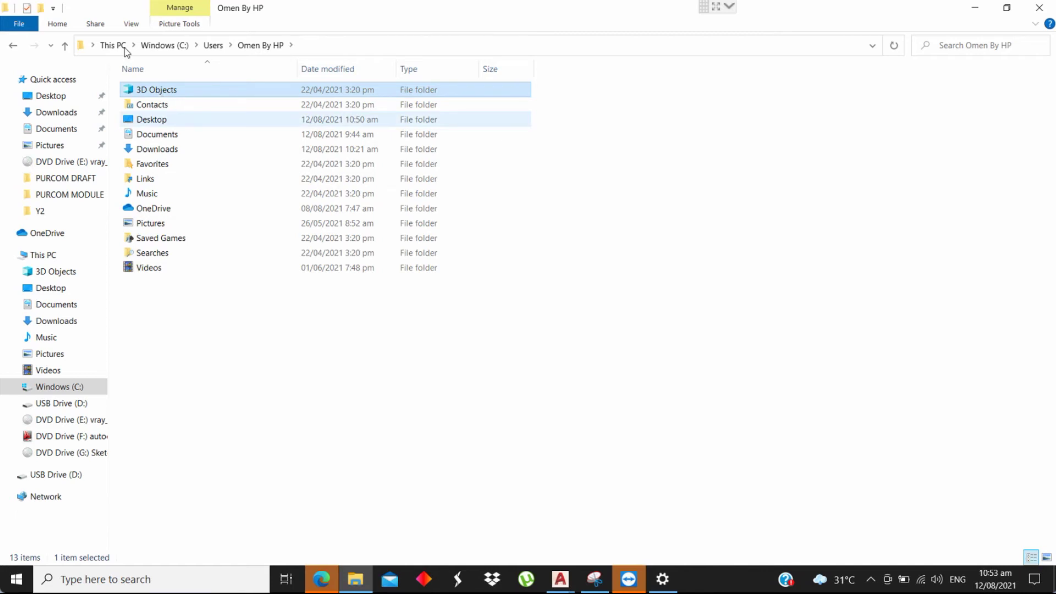
click(132, 25)
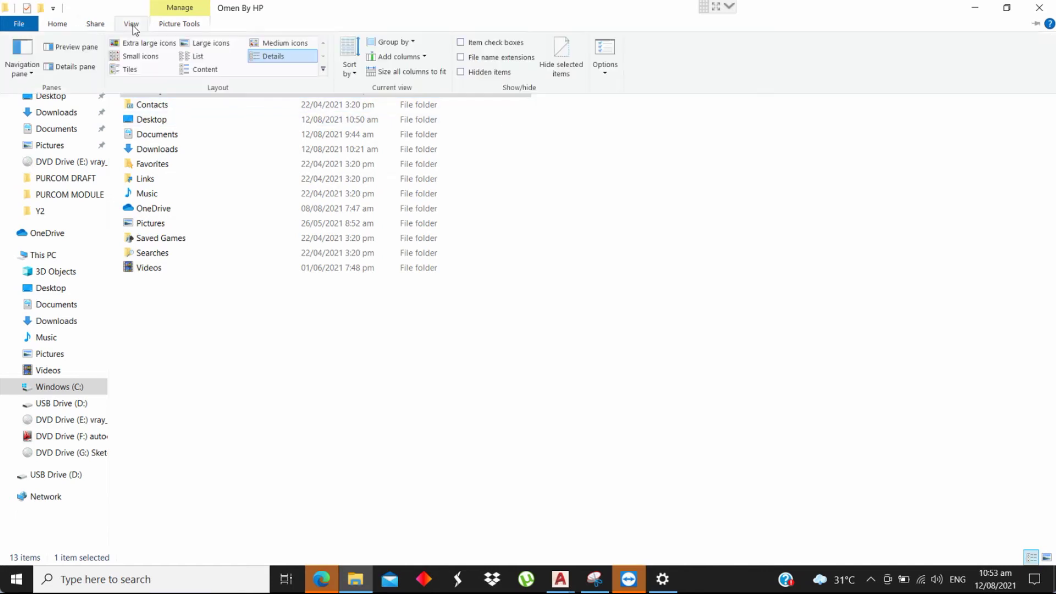
click(461, 72)
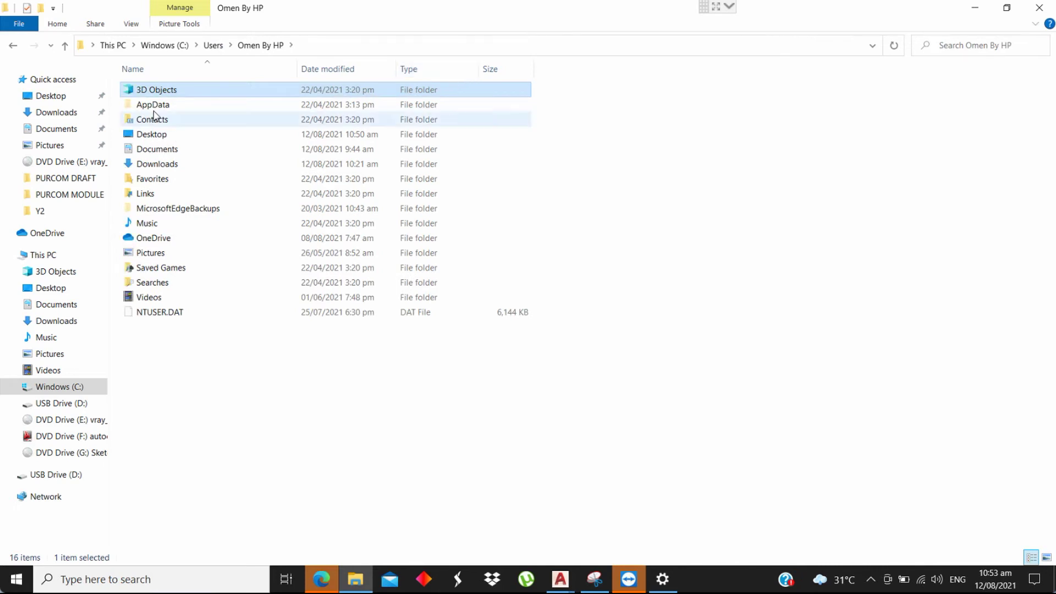
Step: Delete the SketchUp folder from AppData\Roaming
double_click(153, 107)
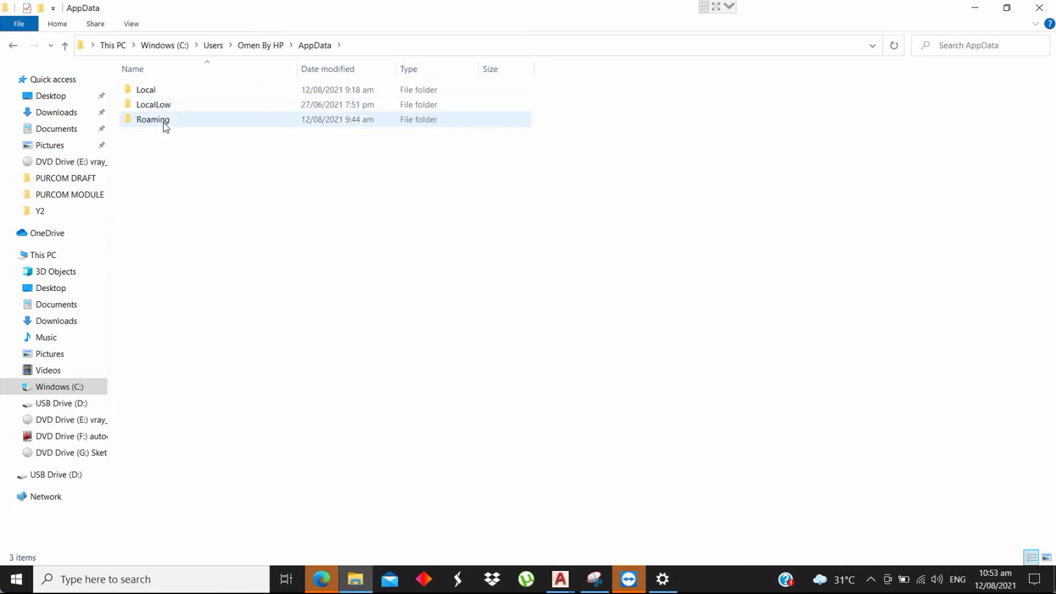
double_click(163, 123)
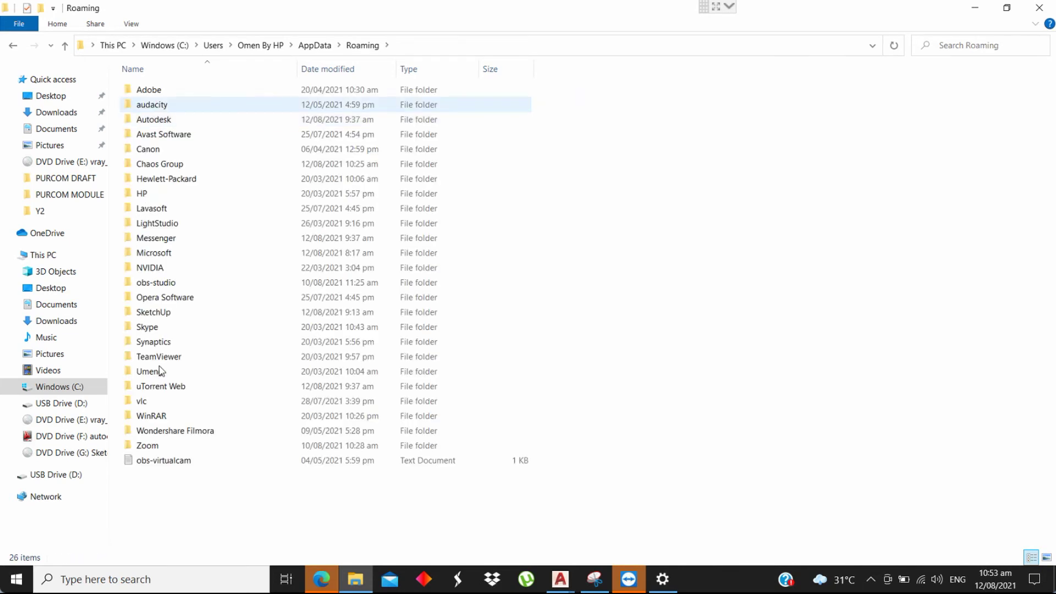
click(231, 315)
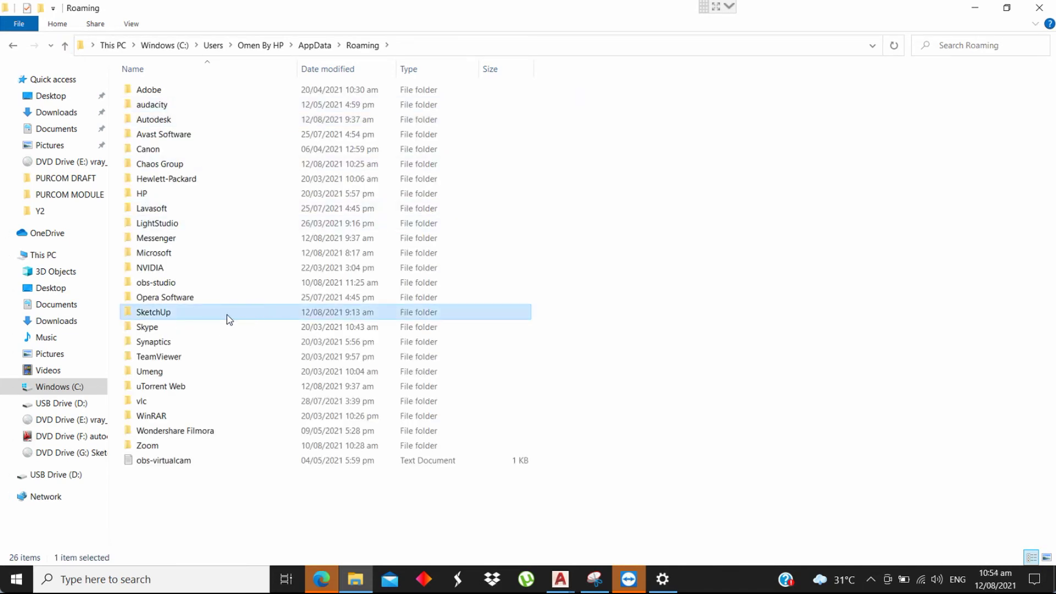
right_click(228, 316)
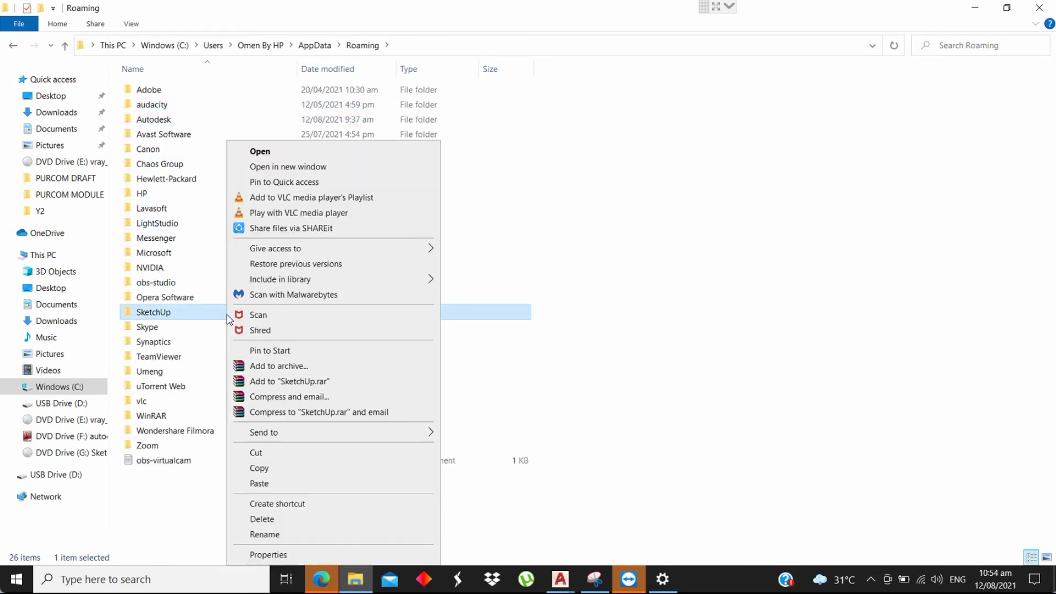
click(262, 519)
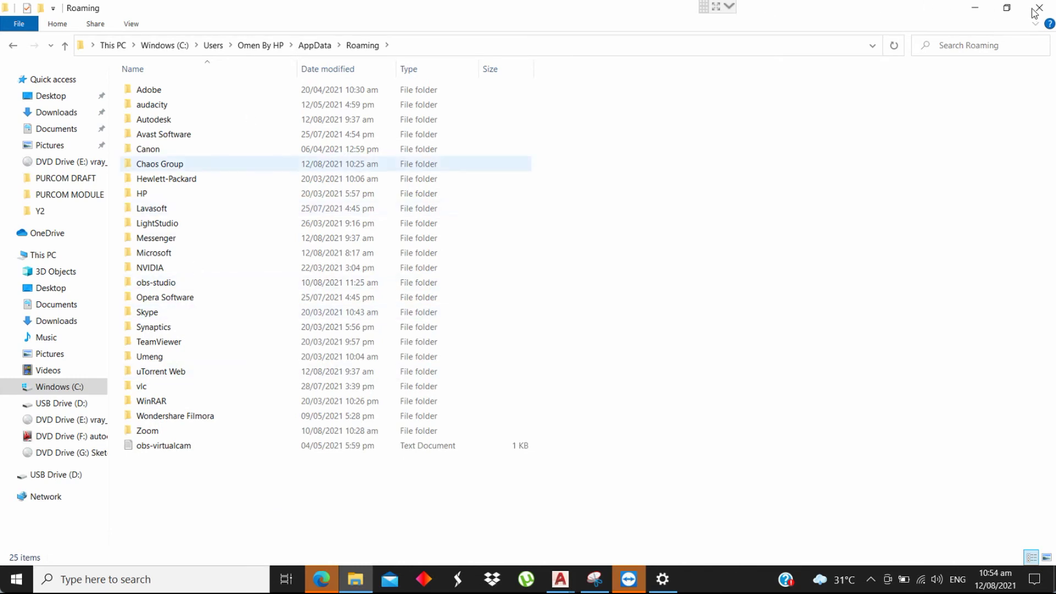
Step: Run Setup from DVD Drive (G:)\SketchUp Pro 2021 v21 and approve the UAC prompt
click(52, 257)
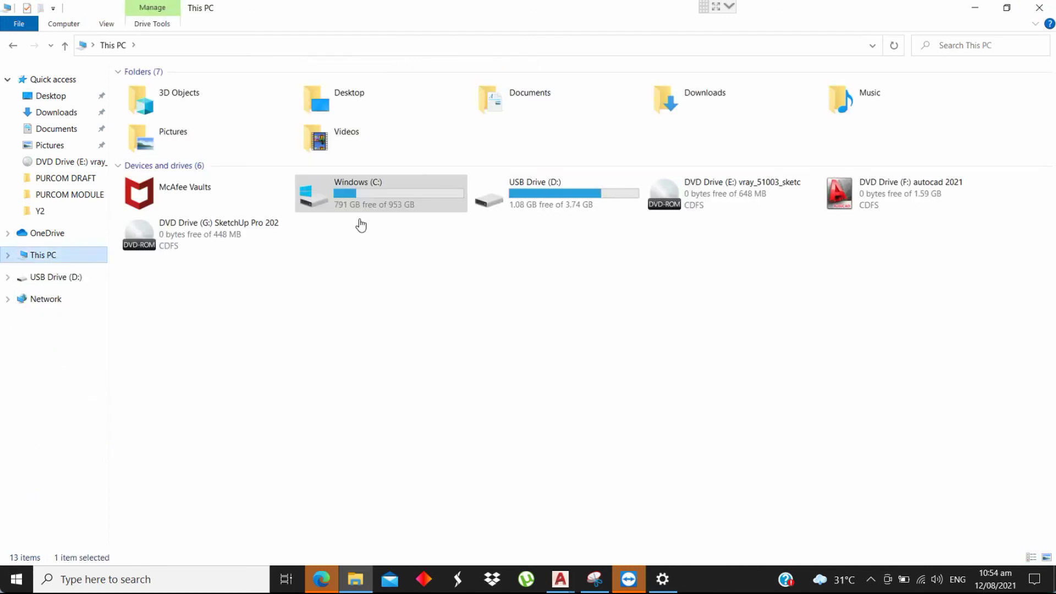
double_click(201, 245)
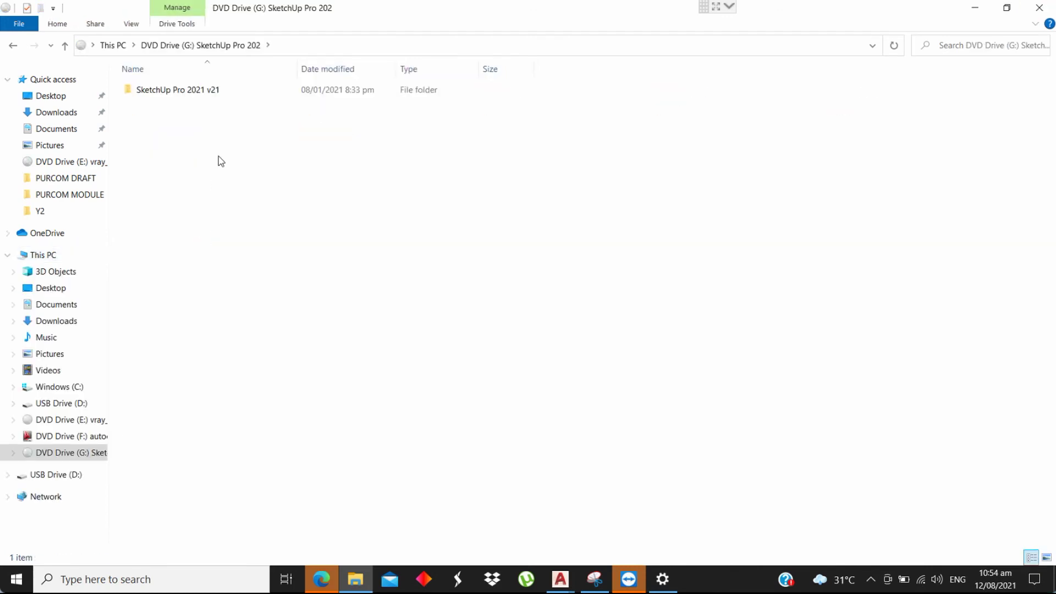
double_click(199, 94)
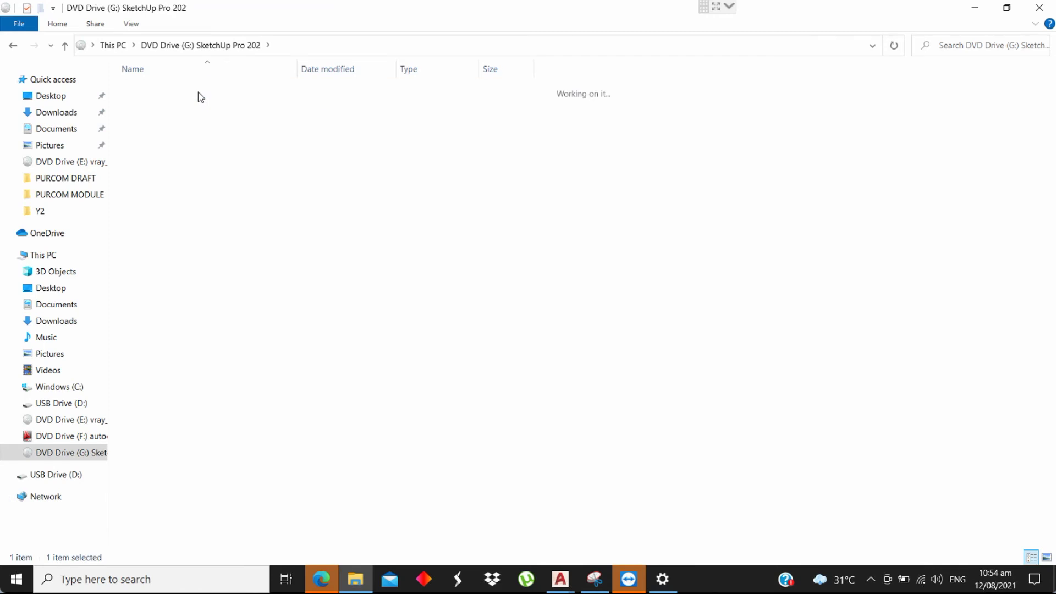
click(154, 107)
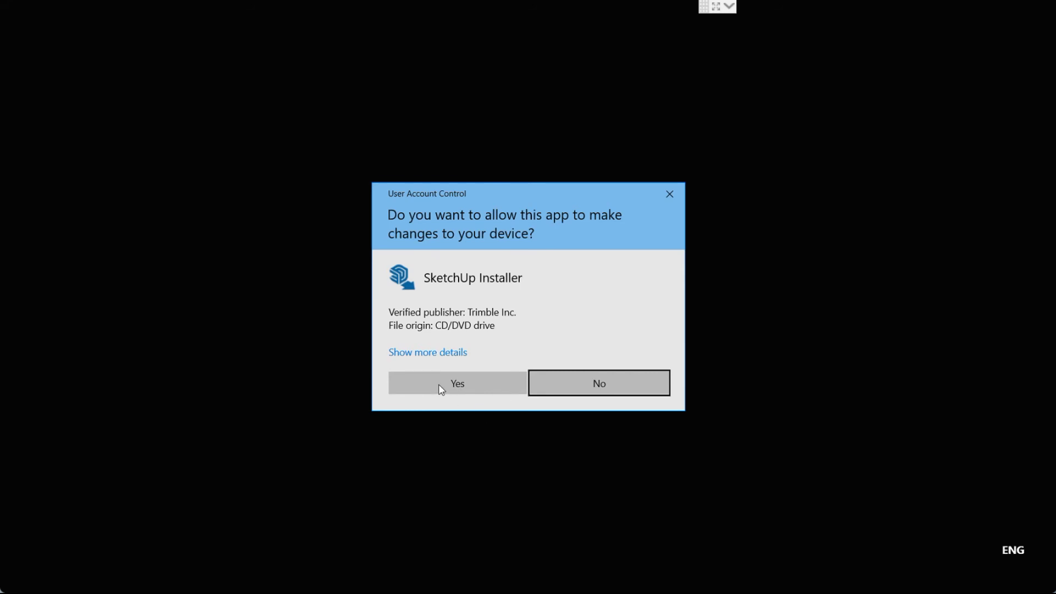
click(441, 388)
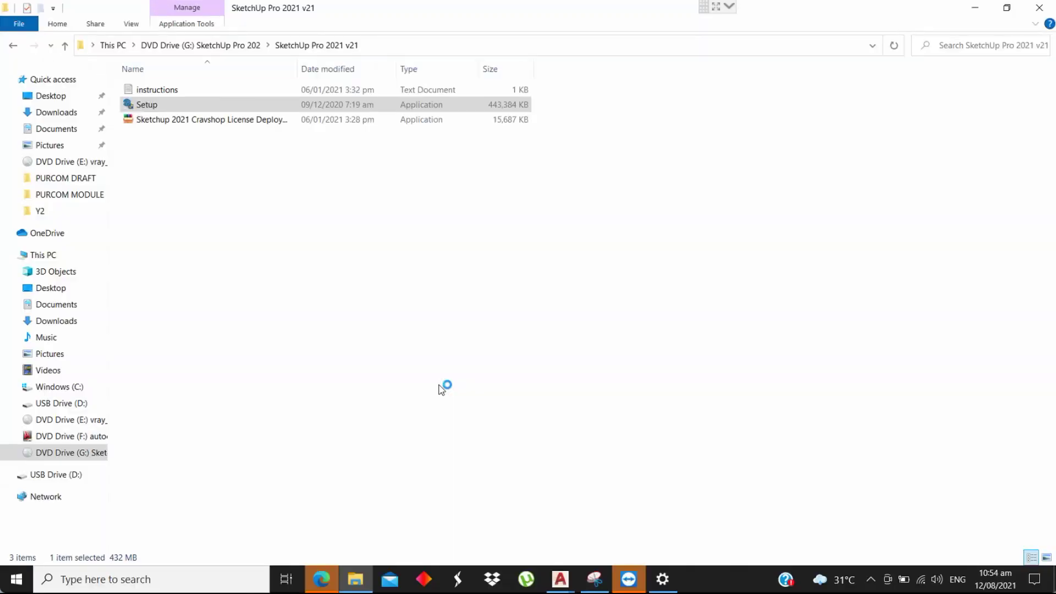